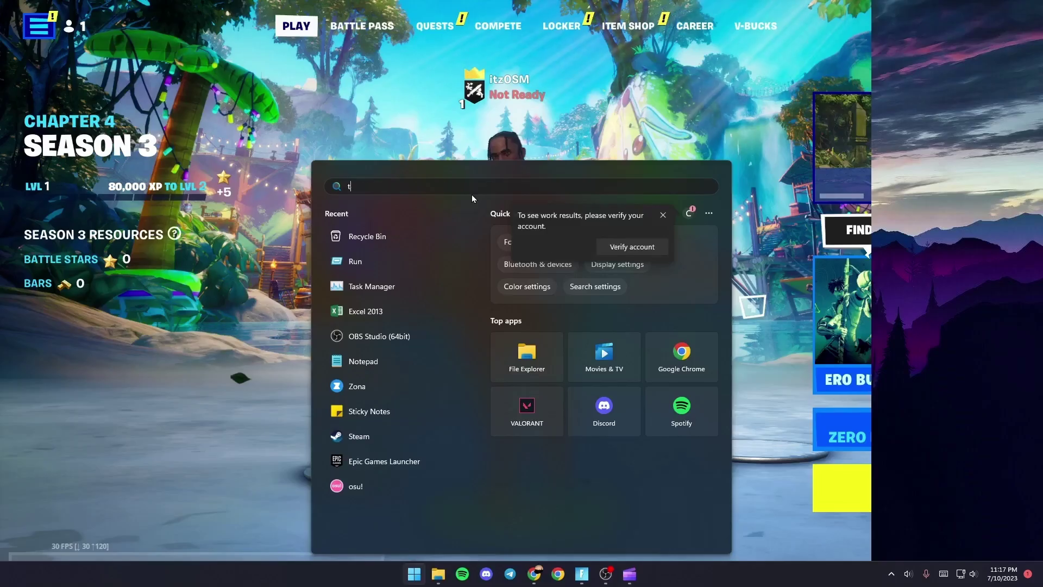
pyautogui.write('Task Manager')
# Open Task Manager's Details list and bring up the FortniteClient-Win64 process menu to set priority.
pyautogui.click(450, 269)
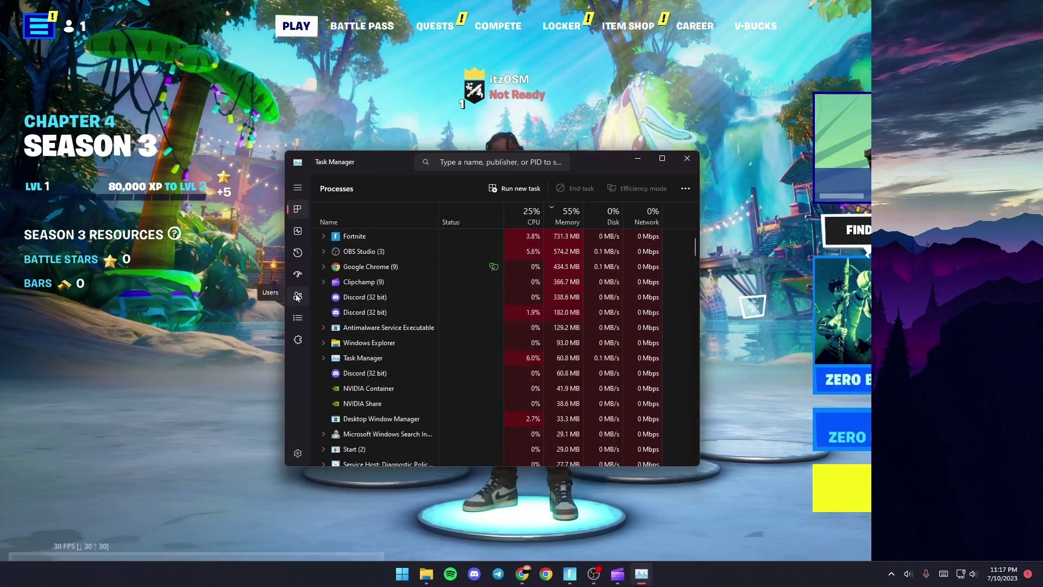
pyautogui.click(299, 319)
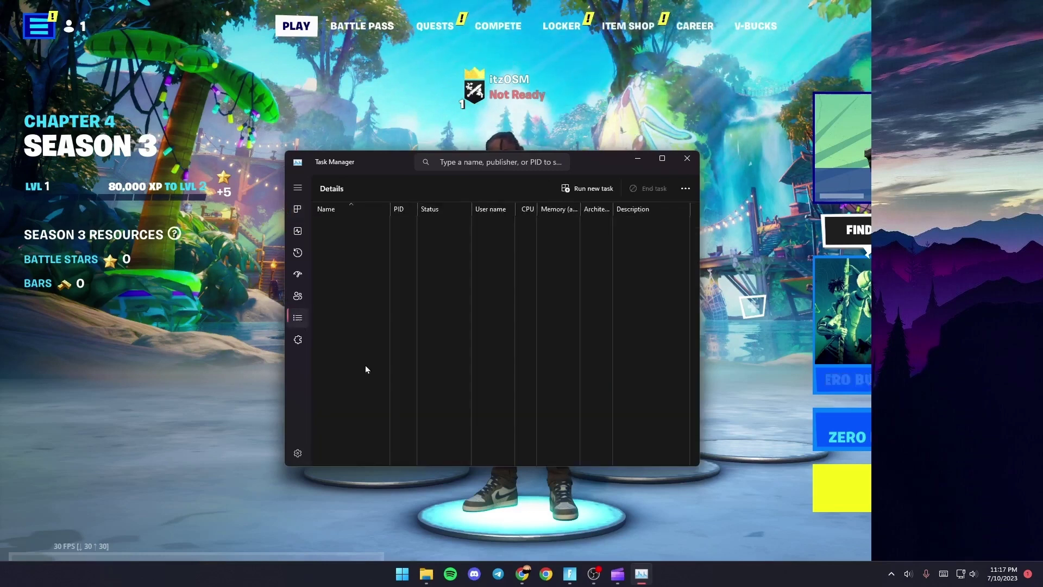
pyautogui.scroll(-5, 404, 326)
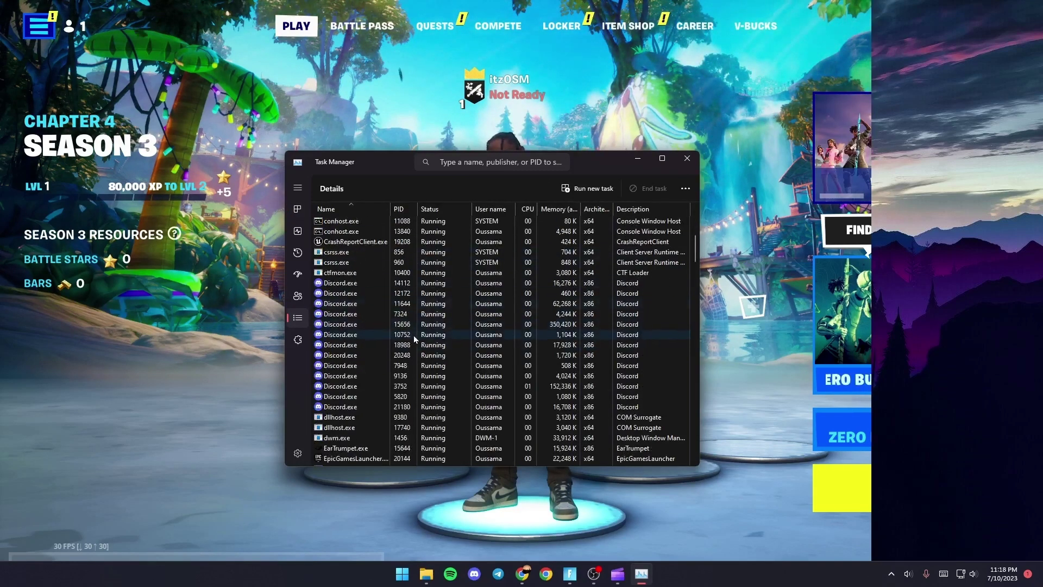
pyautogui.scroll(-5, 417, 366)
pyautogui.scroll(-2, 422, 368)
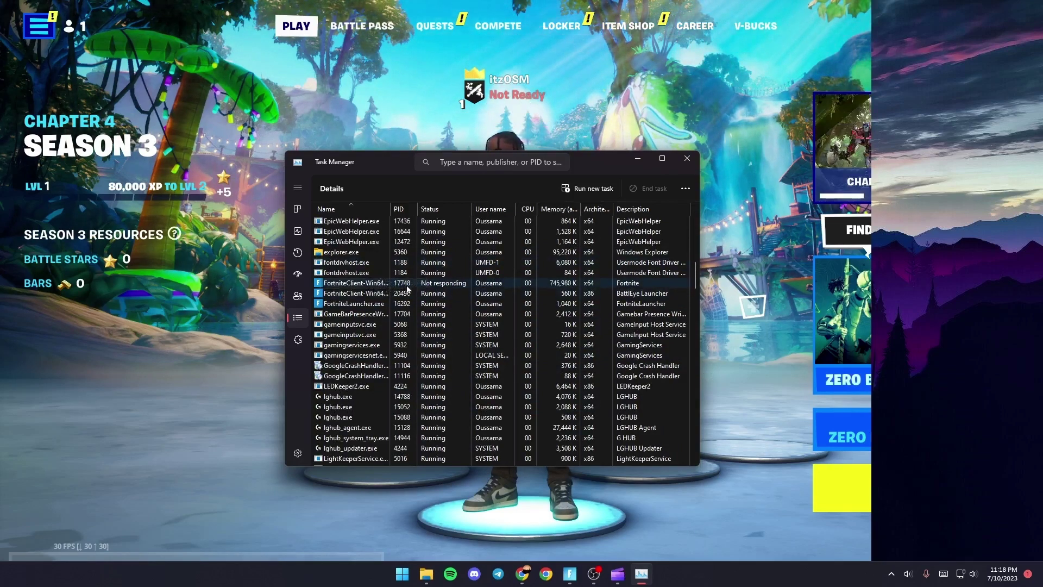
pyautogui.rightClick(423, 283)
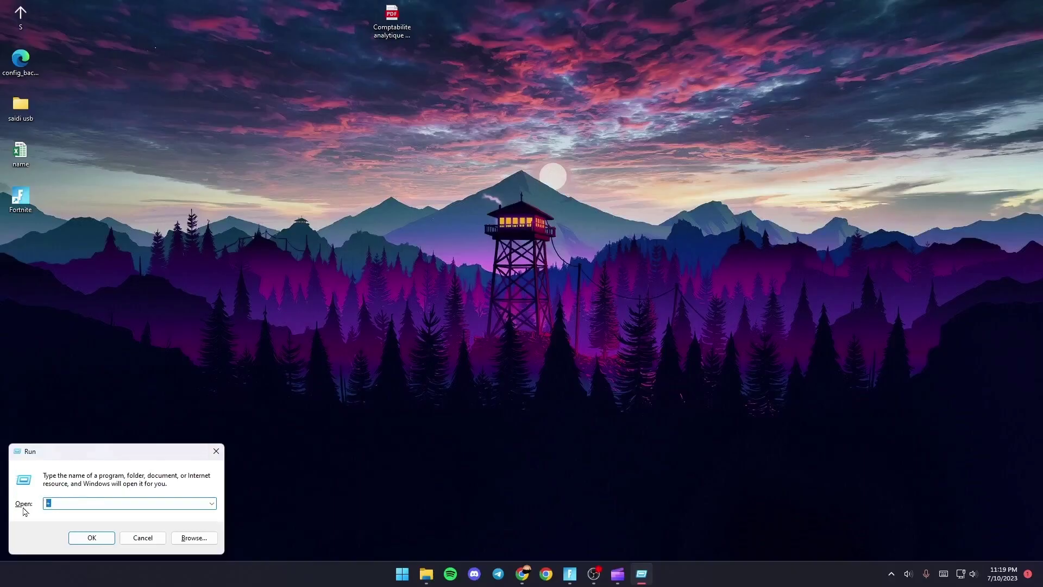
pyautogui.write('%t')
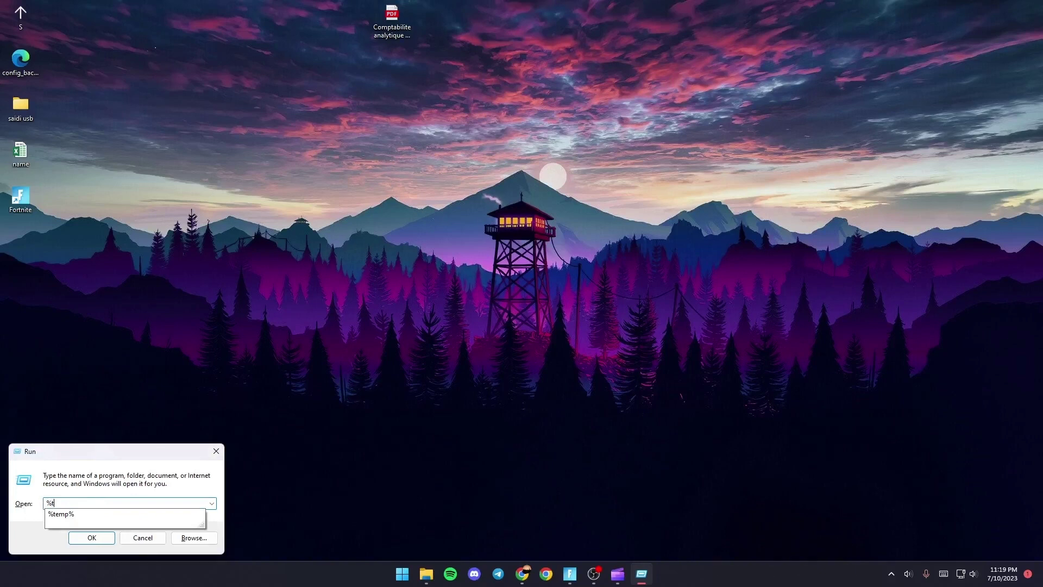
pyautogui.write('emp%')
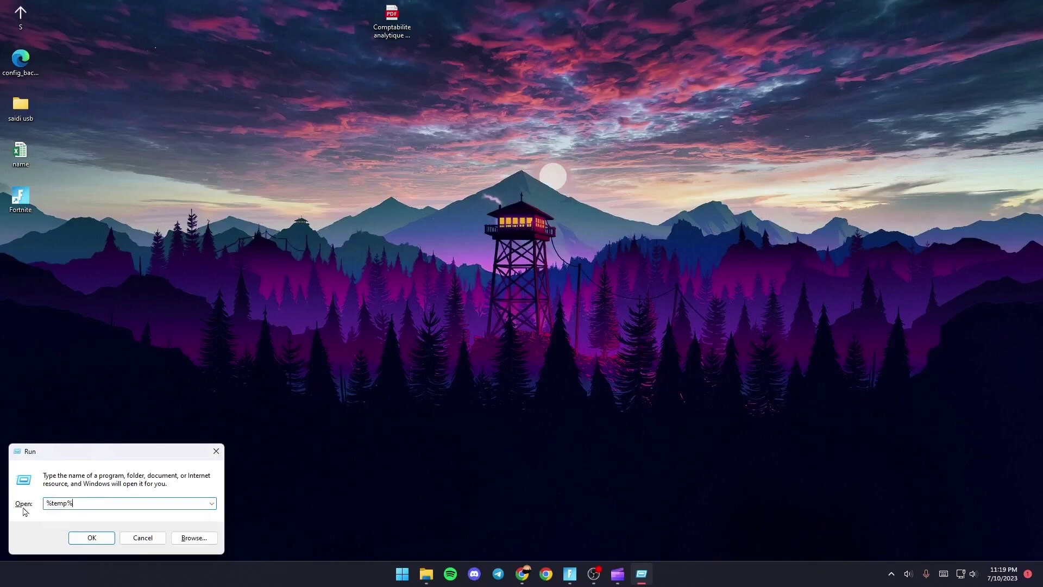
# Run %temp% to open the temporary files folder.
pyautogui.click(92, 538)
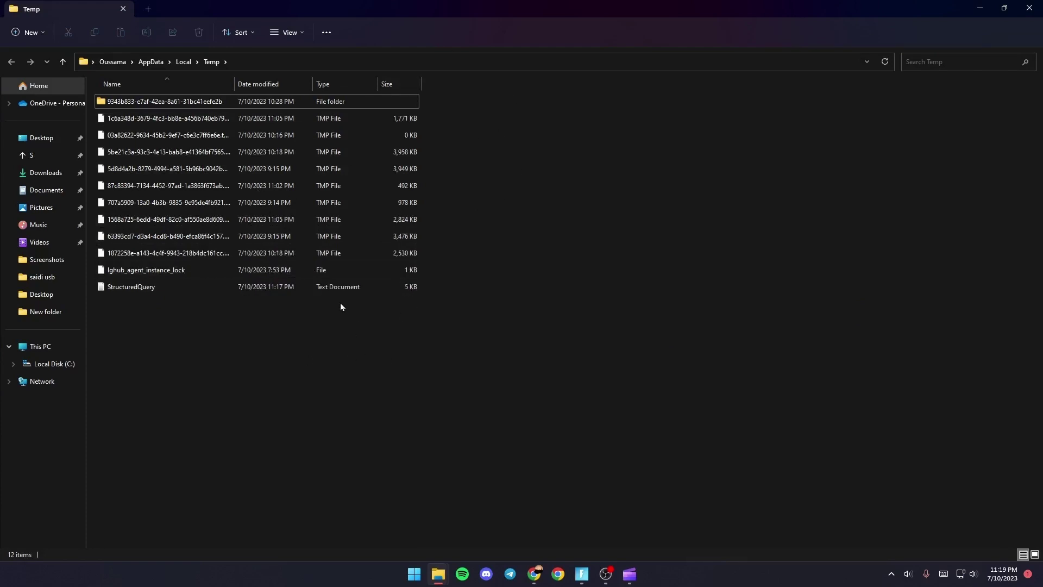
# Select all items in the Temp folder and delete them.
pyautogui.click(236, 248)
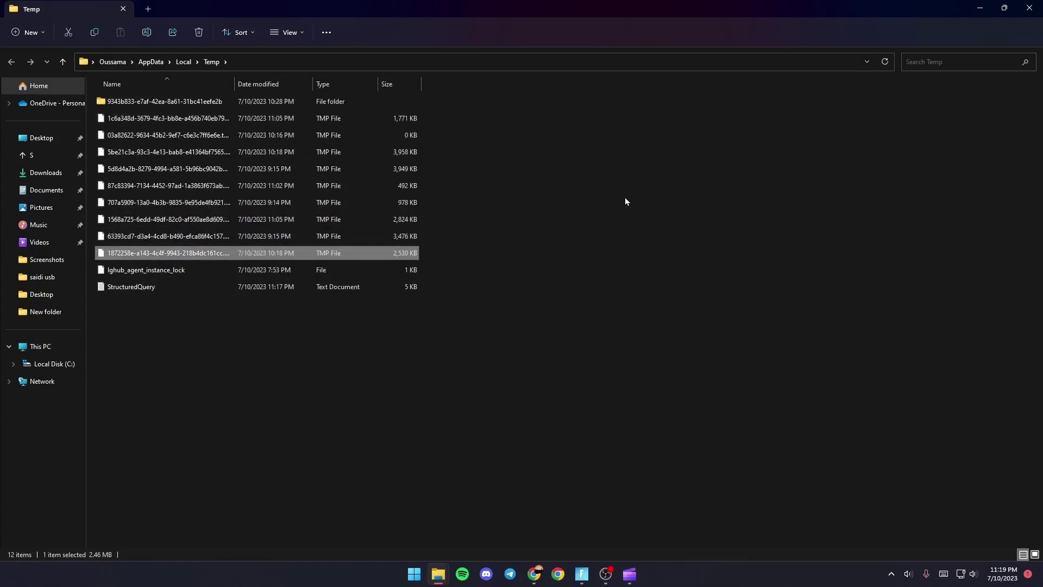
pyautogui.click(305, 203)
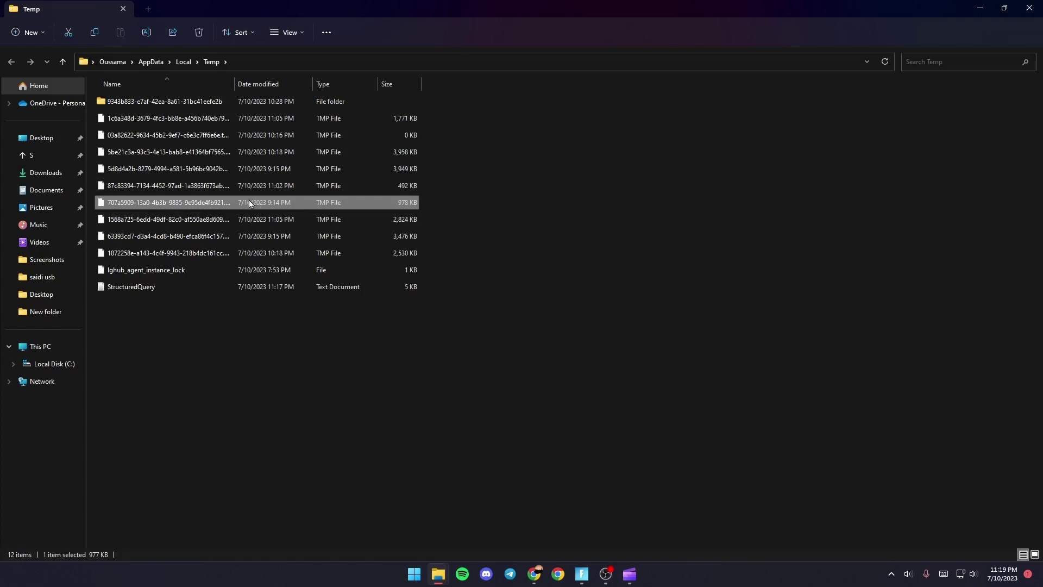
pyautogui.hotkey('ctrl', 'a')
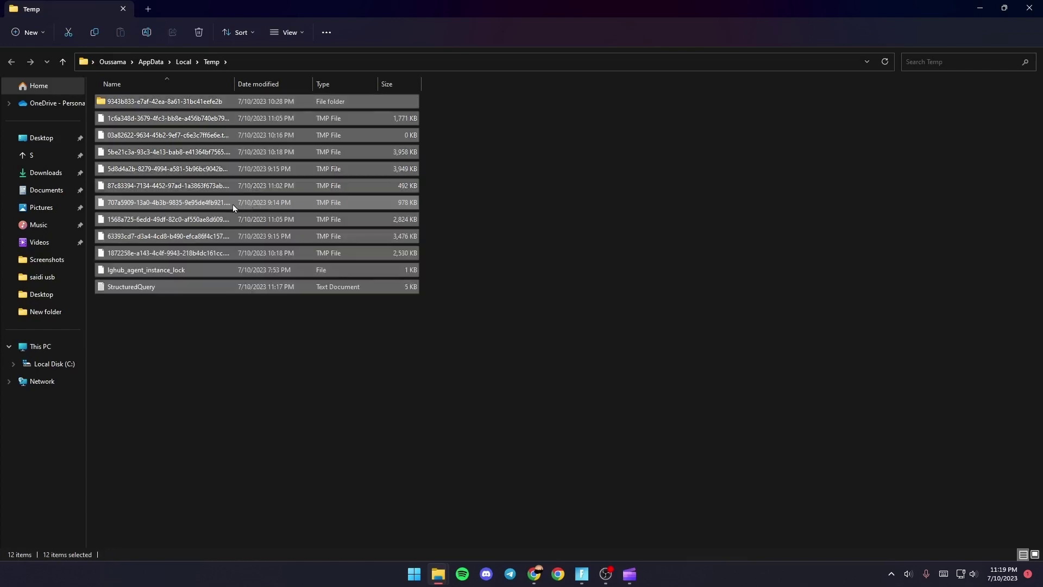
pyautogui.rightClick(232, 205)
pyautogui.click(316, 219)
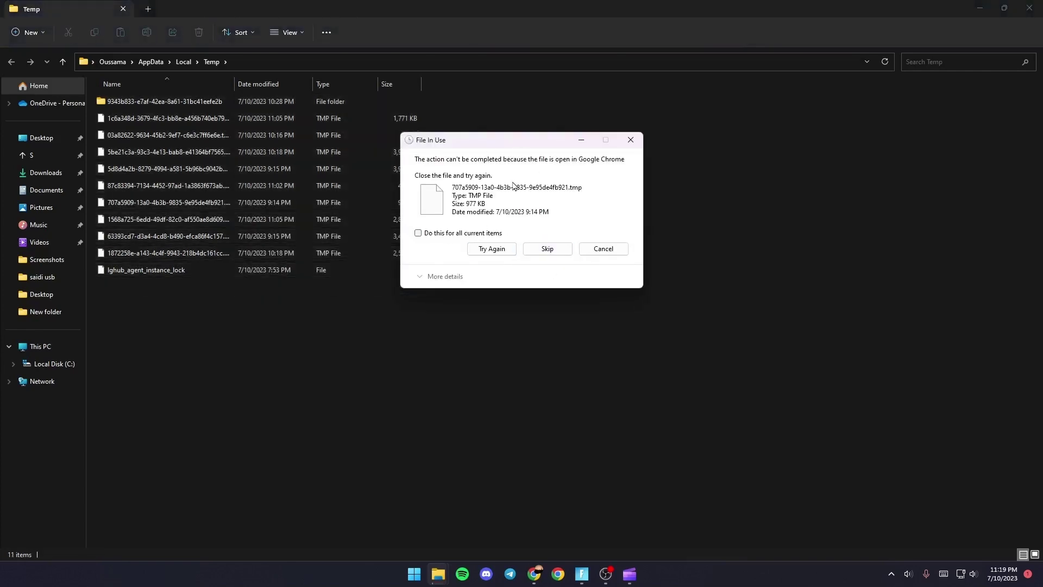
# Skip the in-use files and folder, then close the Temp window.
pyautogui.moveTo(517, 142); pyautogui.dragTo(556, 173)
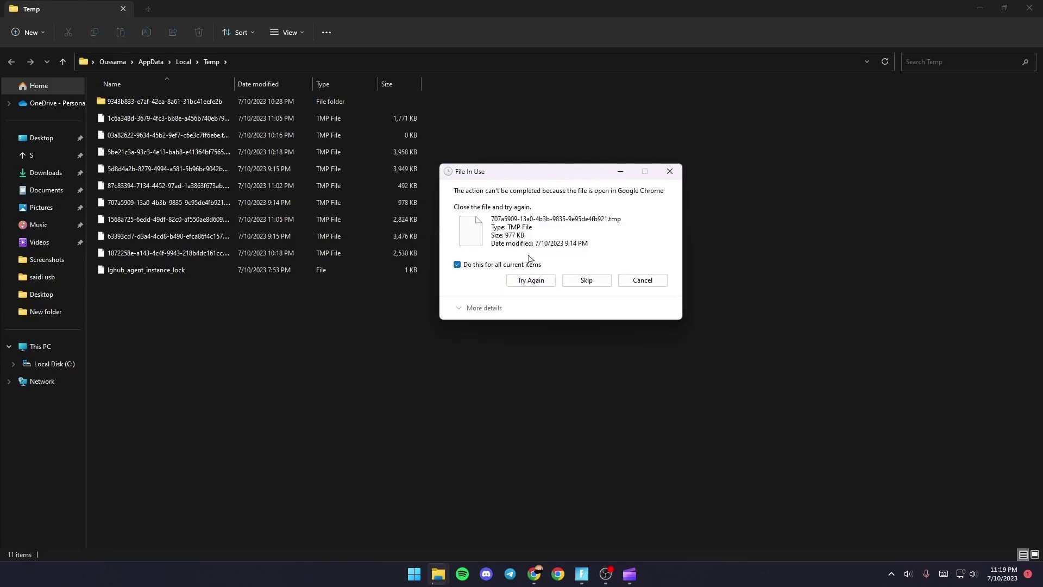
pyautogui.click(586, 279)
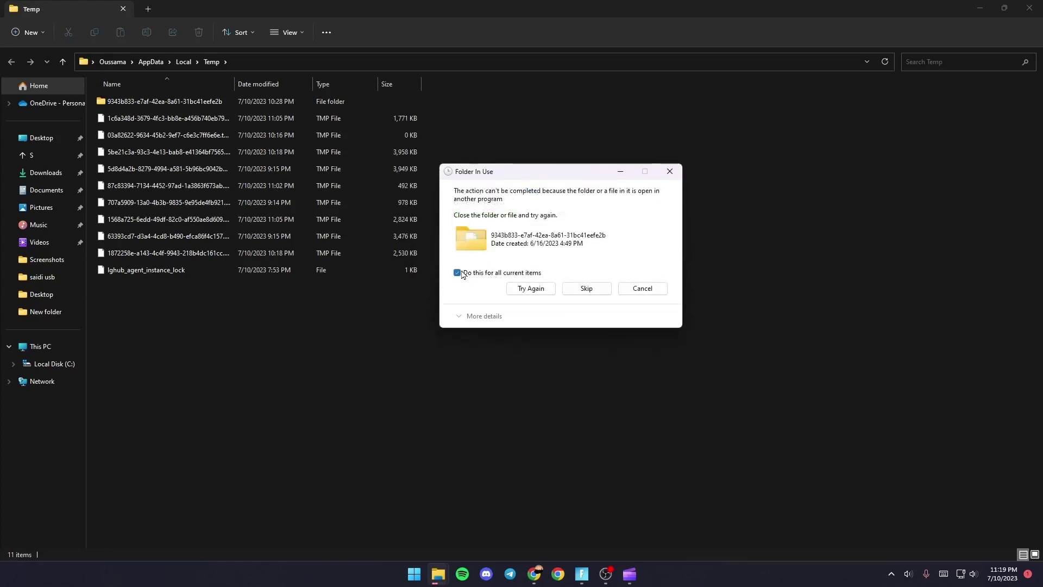
pyautogui.click(585, 289)
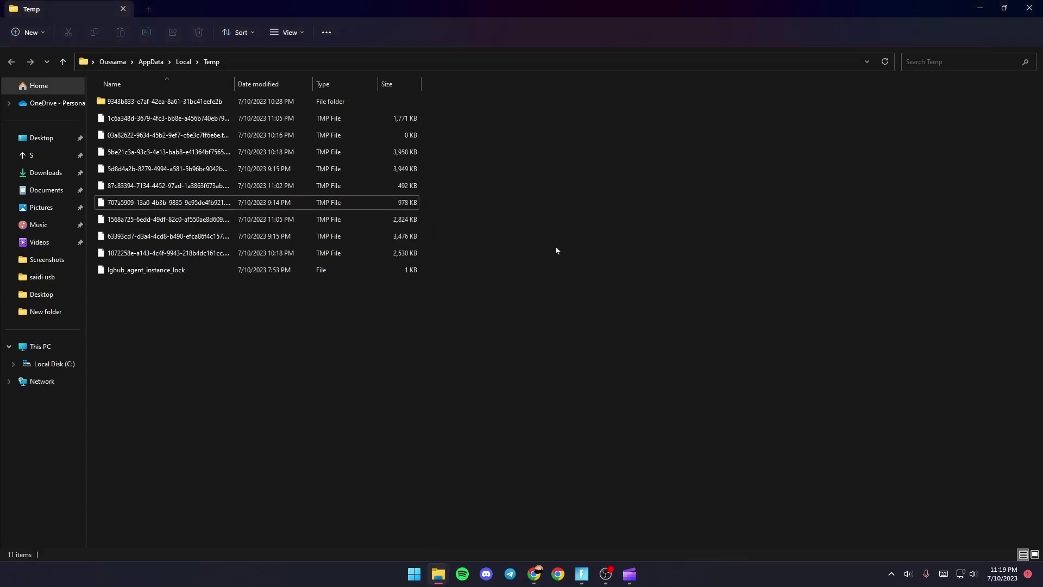
pyautogui.click(1029, 8)
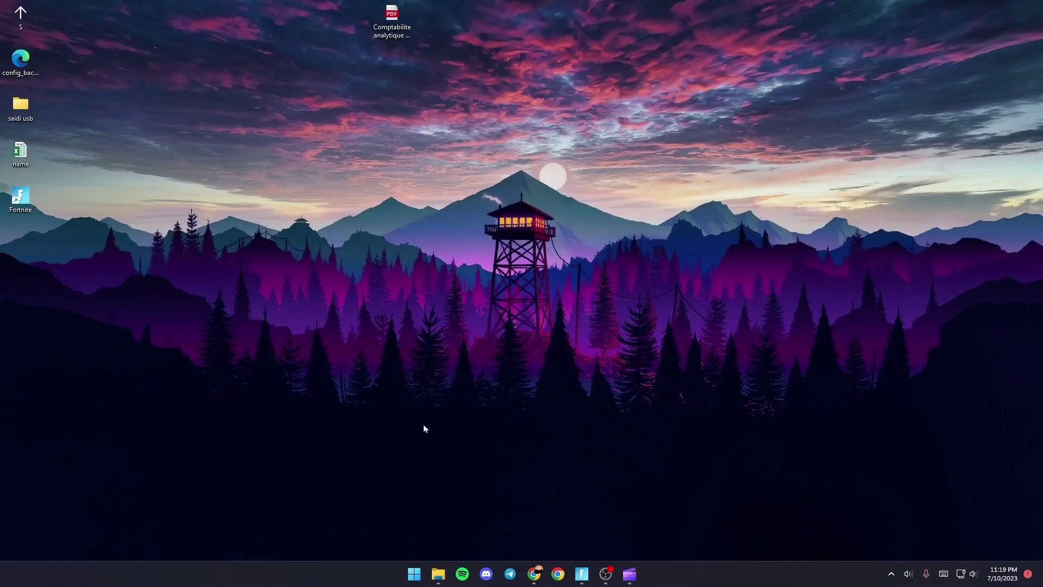
# Launch the Windows Settings app from the Start menu search.
pyautogui.click(414, 573)
pyautogui.click(461, 185)
pyautogui.write('settings')
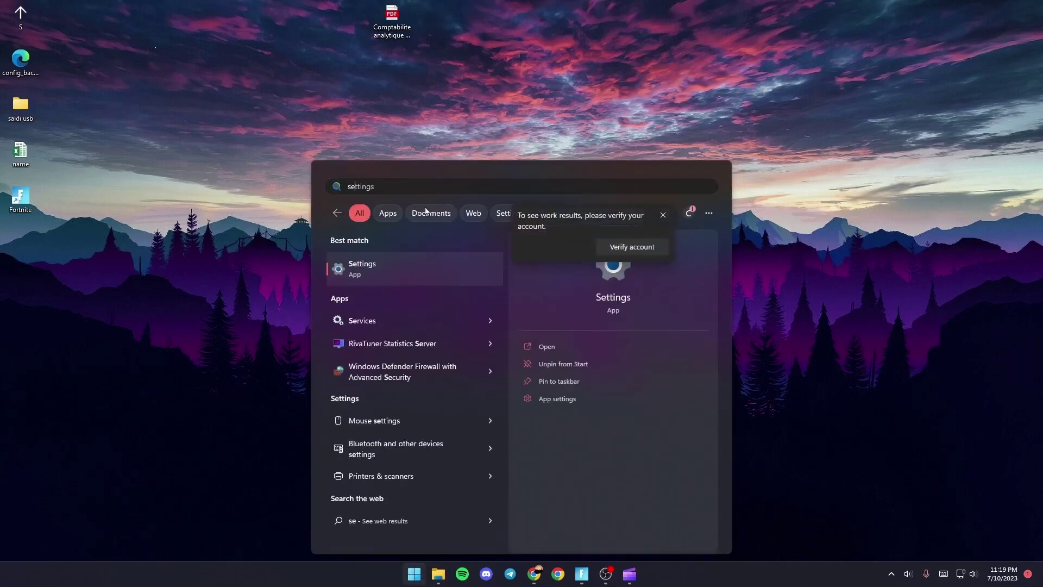
pyautogui.click(390, 281)
pyautogui.write('gr')
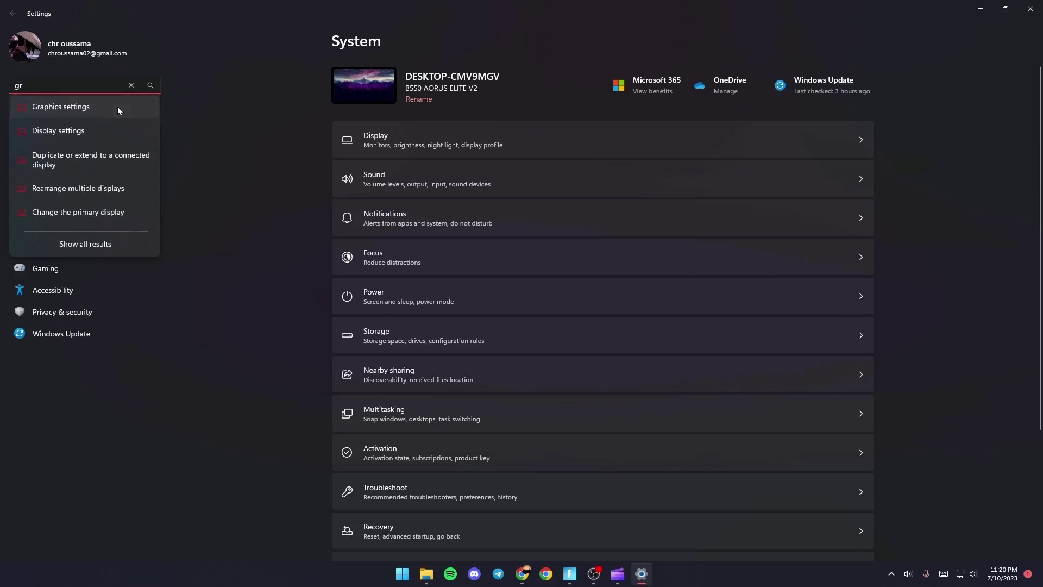
# Open Graphics settings and browse for a desktop app executable to add.
pyautogui.click(118, 107)
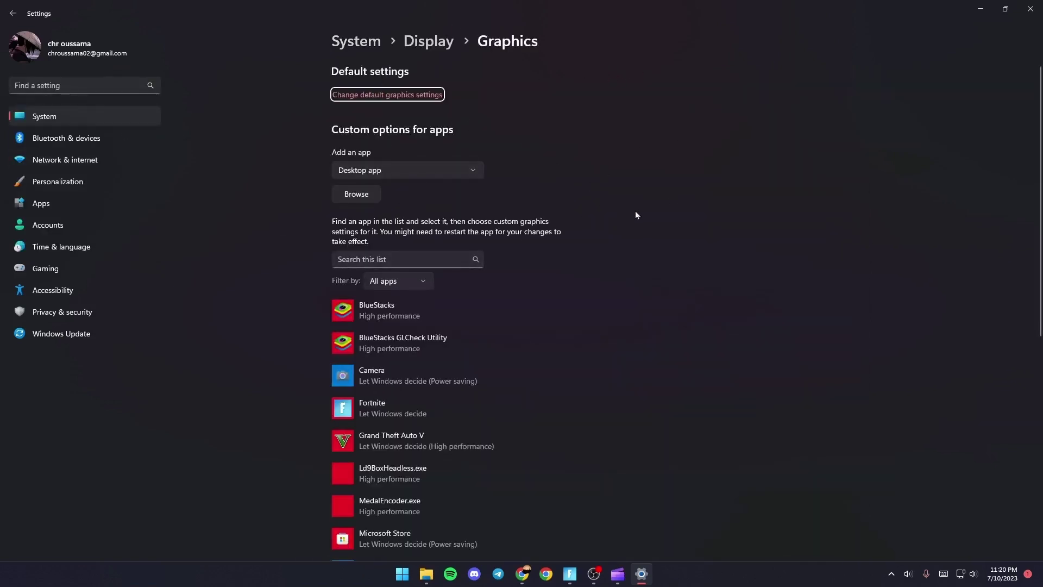
pyautogui.scroll(-1, 713, 238)
pyautogui.scroll(1, 548, 208)
pyautogui.click(359, 194)
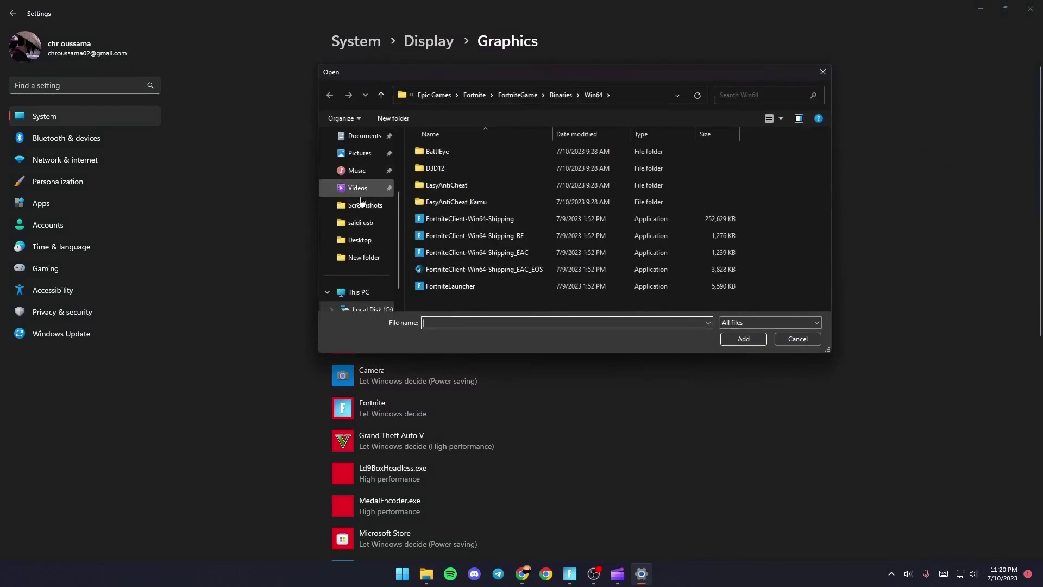
# Browse to Fortnite\FortniteGame\Binaries\Win64 and choose FortniteClient-Win64-Shipping.
pyautogui.click(465, 95)
pyautogui.click(432, 95)
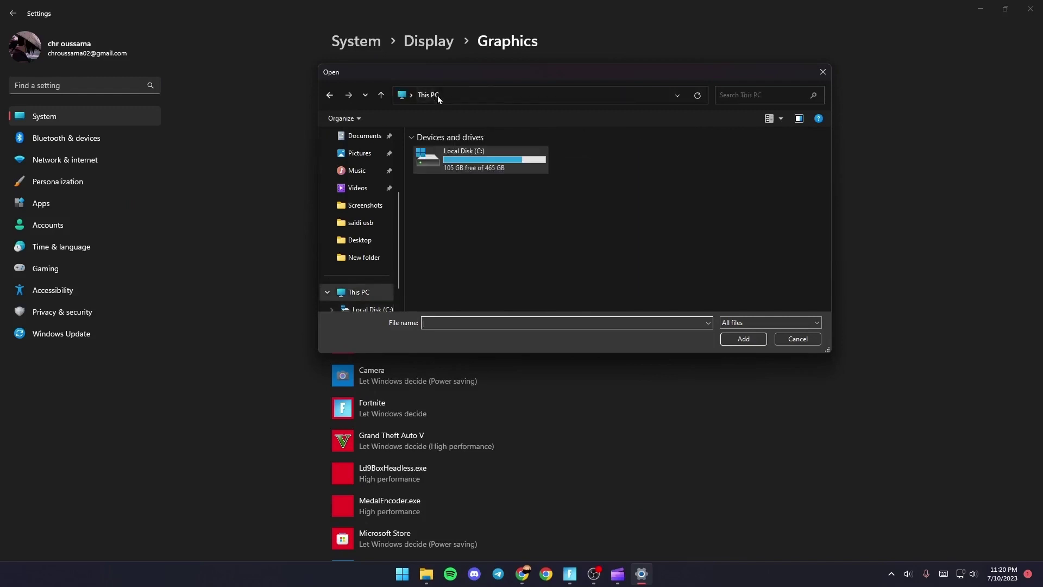
pyautogui.hotkey('alt', 'Left')
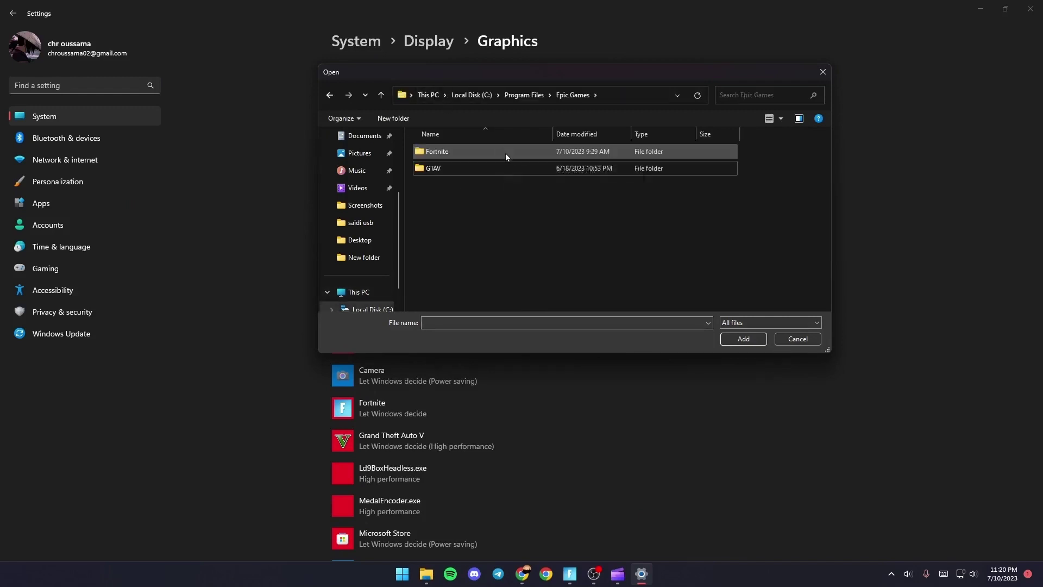
pyautogui.doubleClick(505, 153)
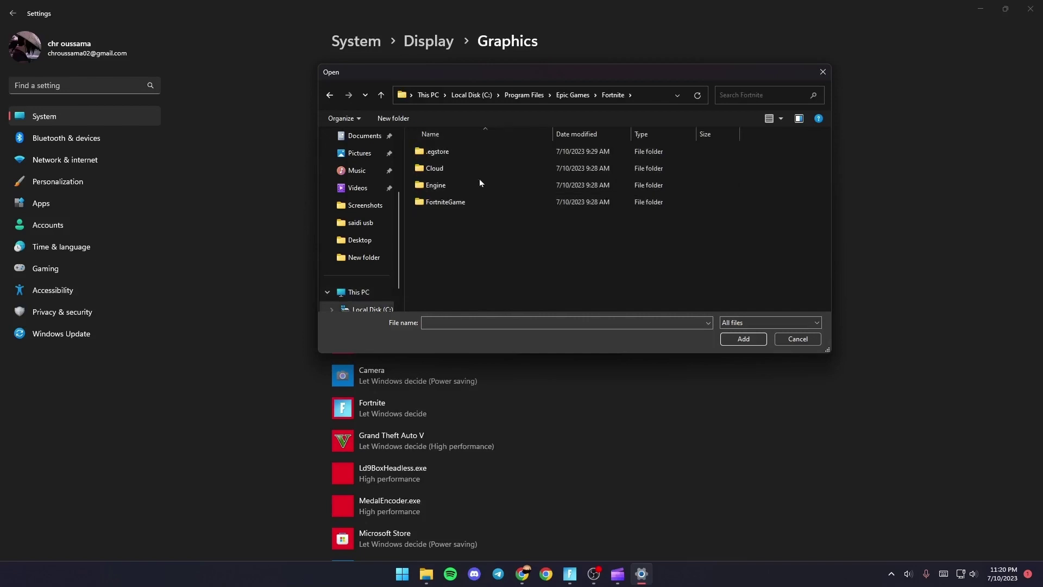
pyautogui.doubleClick(476, 202)
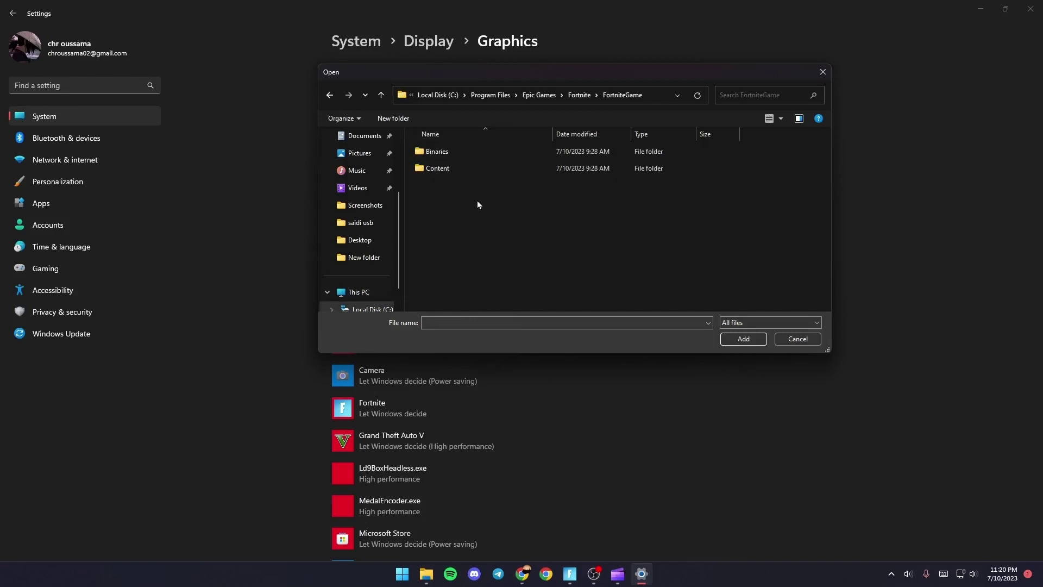
pyautogui.doubleClick(482, 152)
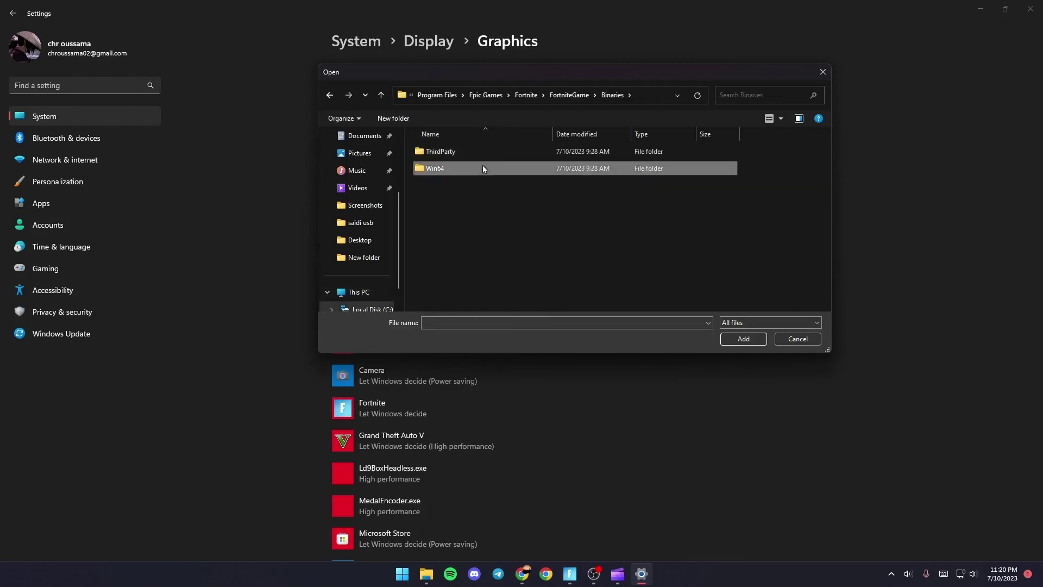
pyautogui.doubleClick(482, 166)
pyautogui.moveTo(489, 219)
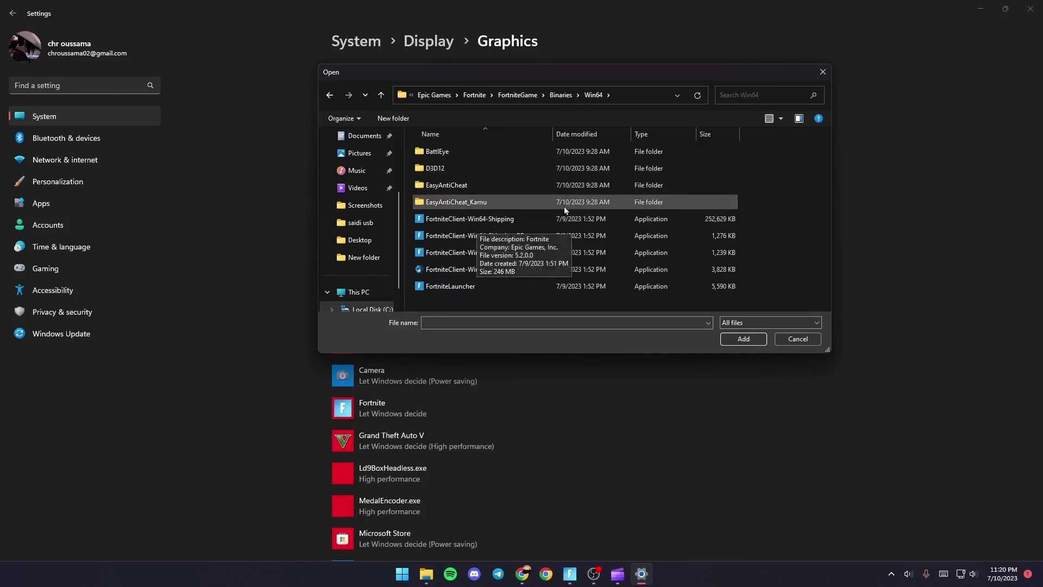
pyautogui.doubleClick(552, 219)
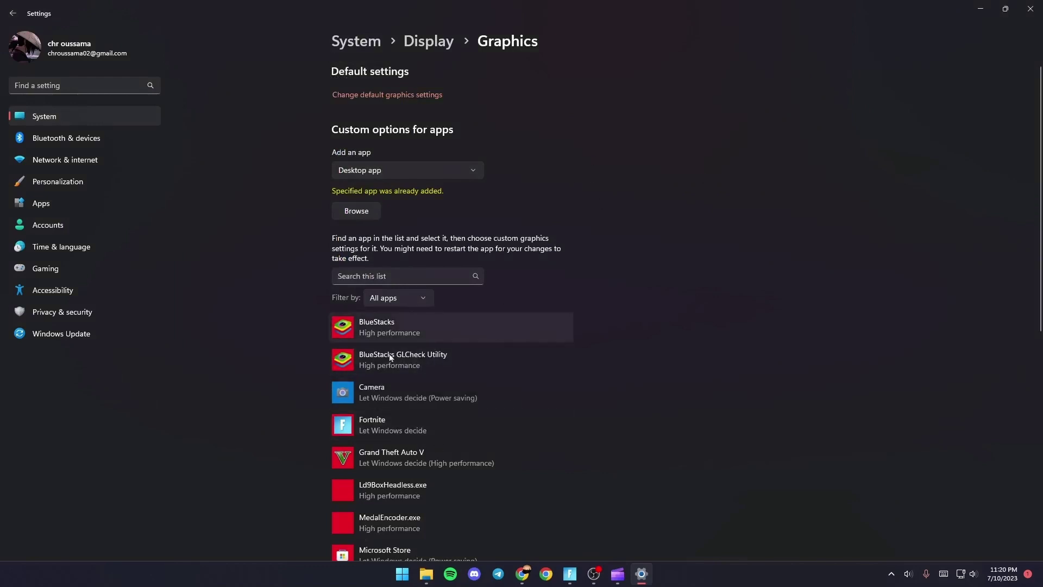
pyautogui.scroll(-3, 418, 453)
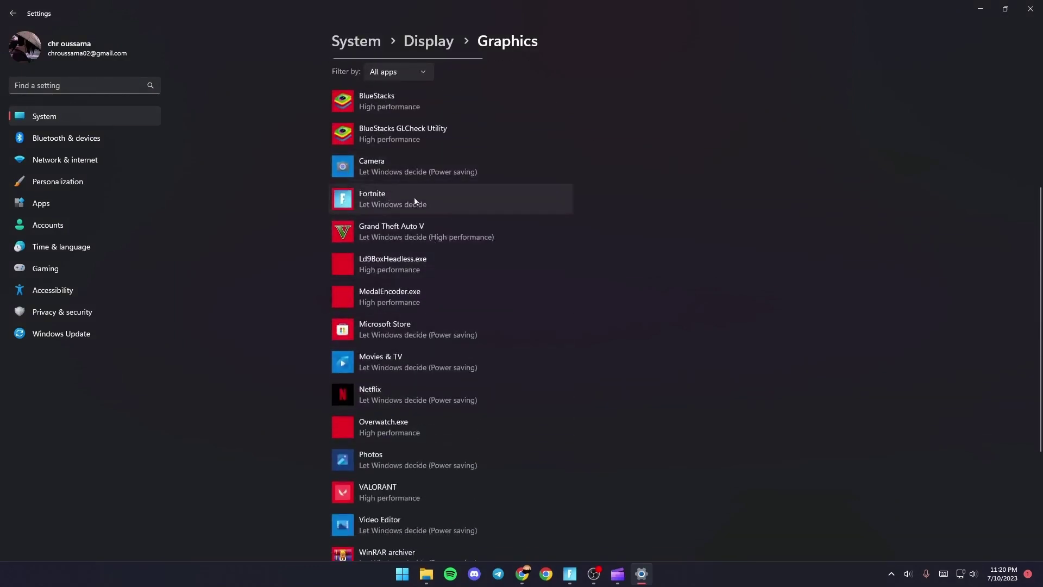
# Open Fortnite's graphics preference options, choose High performance, and close the dialog.
pyautogui.click(401, 204)
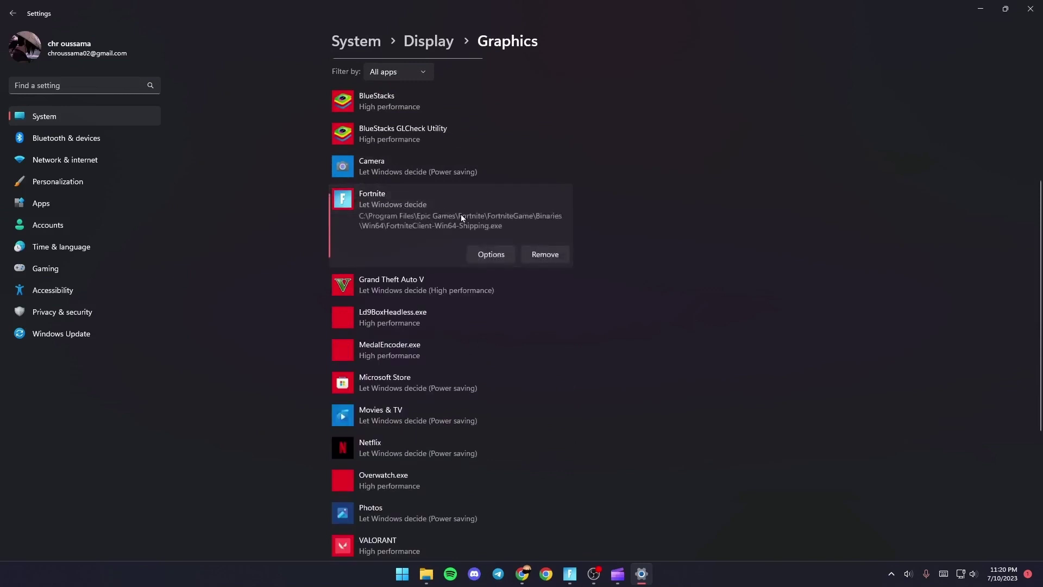
pyautogui.click(500, 255)
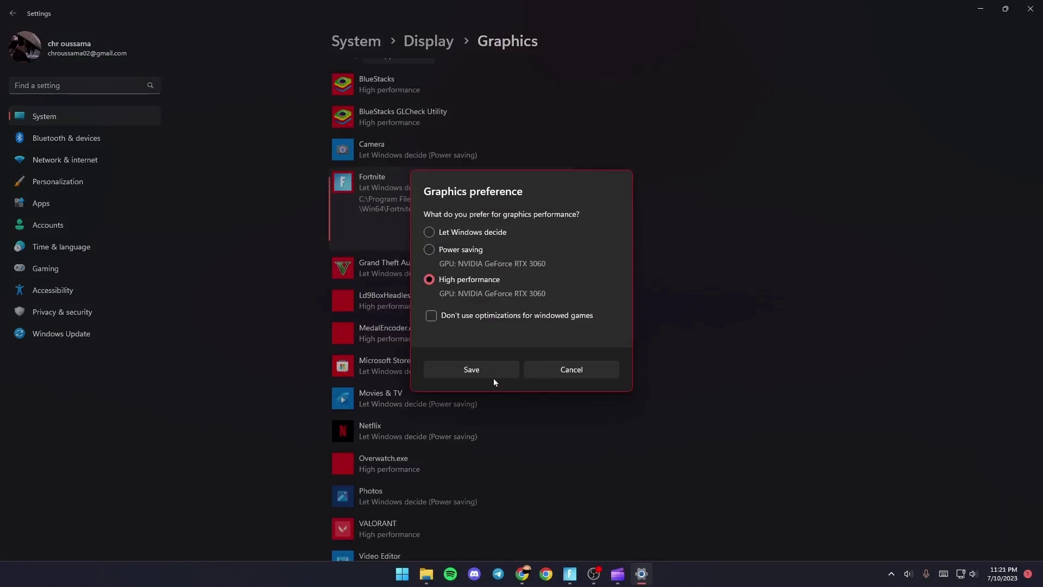
pyautogui.click(584, 372)
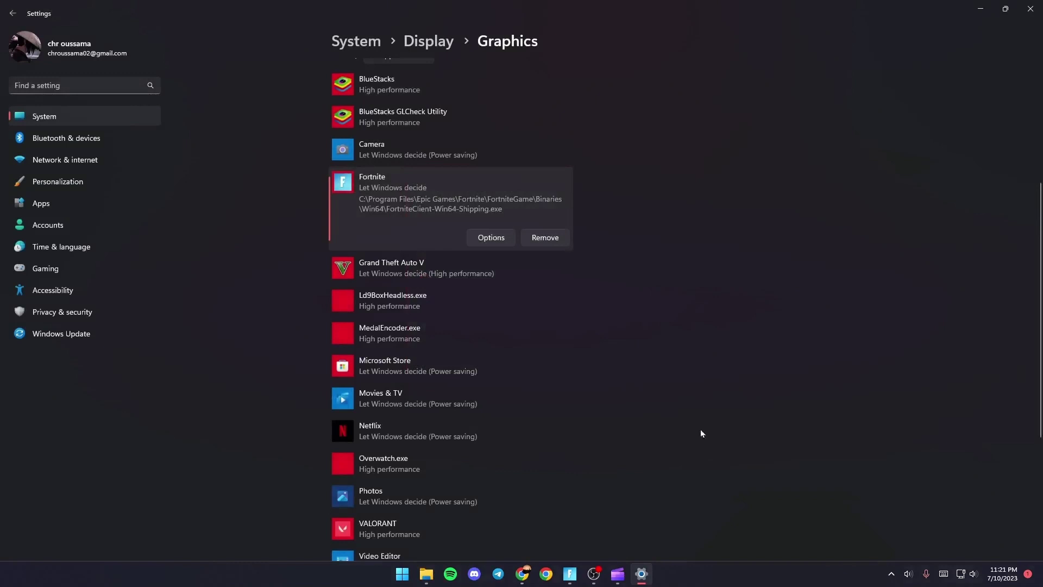
# Close Settings, switch back to Fortnite, and leave its Video settings for the lobby.
pyautogui.click(1030, 8)
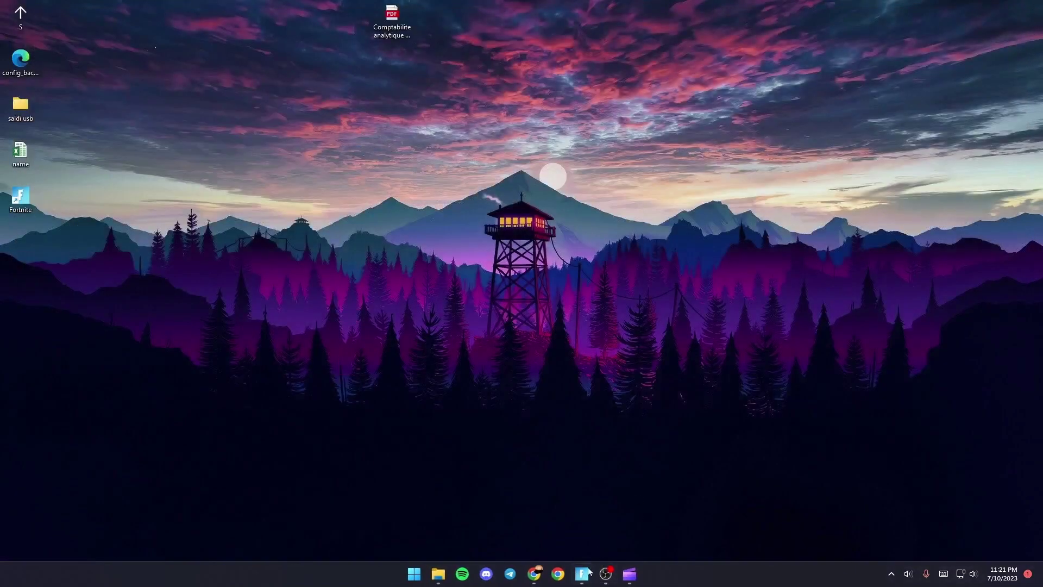
pyautogui.click(584, 575)
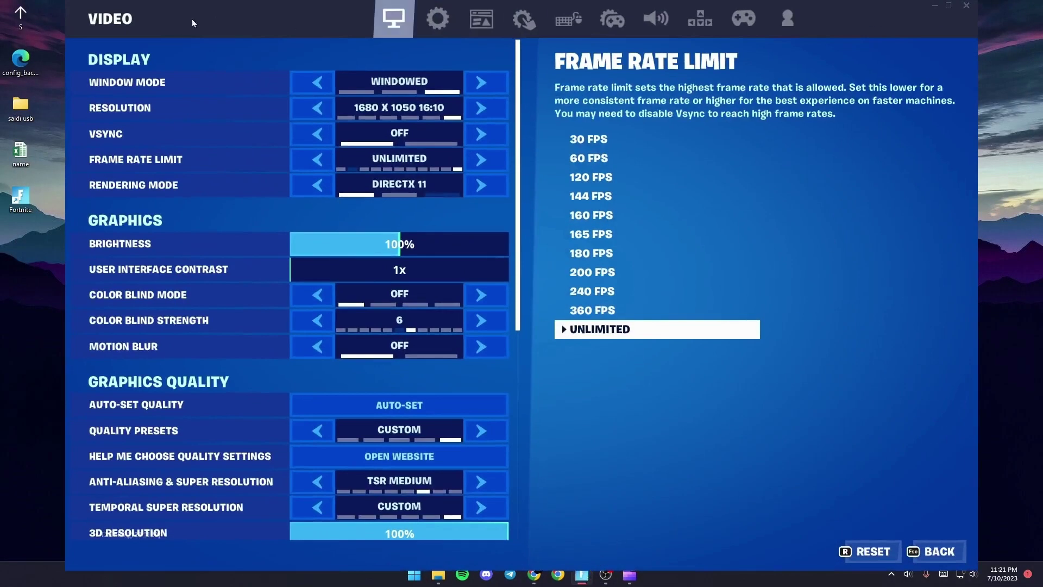
pyautogui.press('Escape')
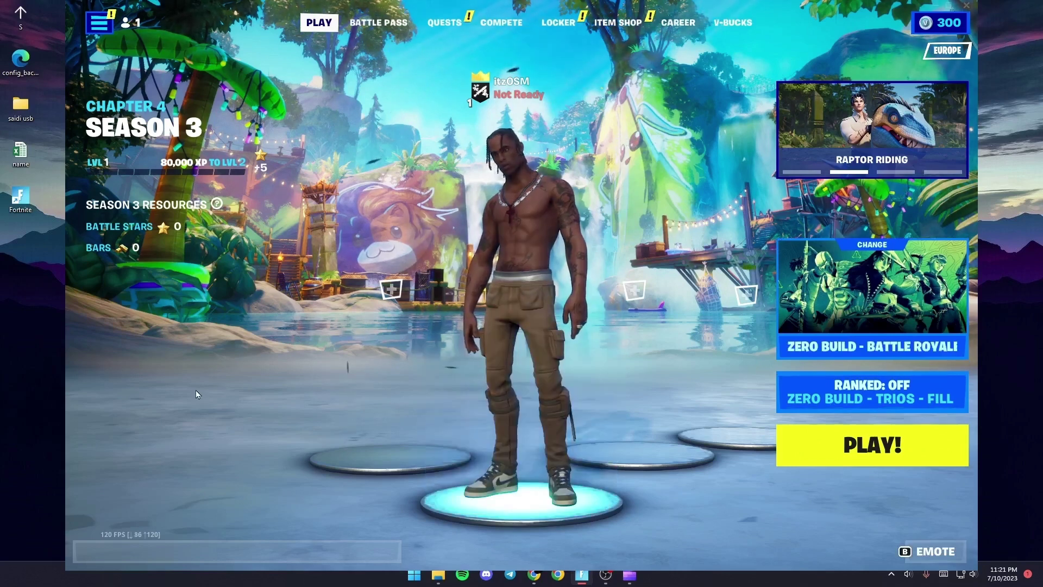